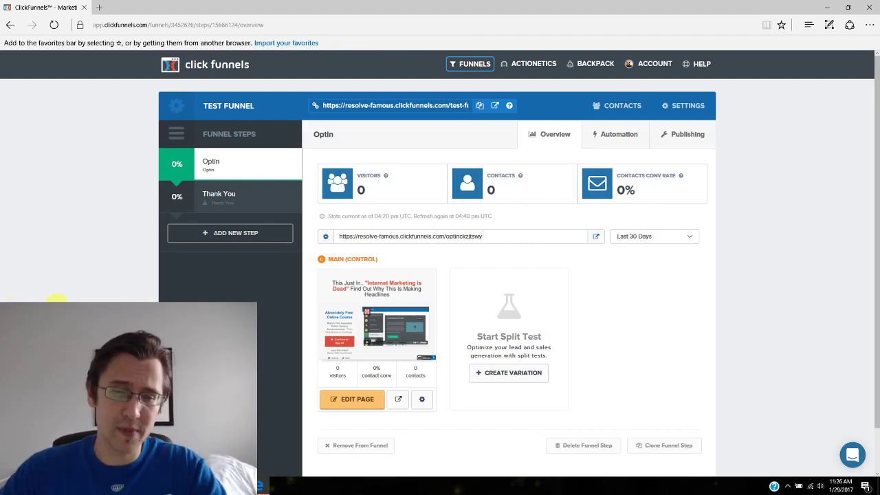
Step: Open the optin page in the editor and select its Vimeo video element to show Video settings
{"action": "left_click", "coordinate": [342, 408]}
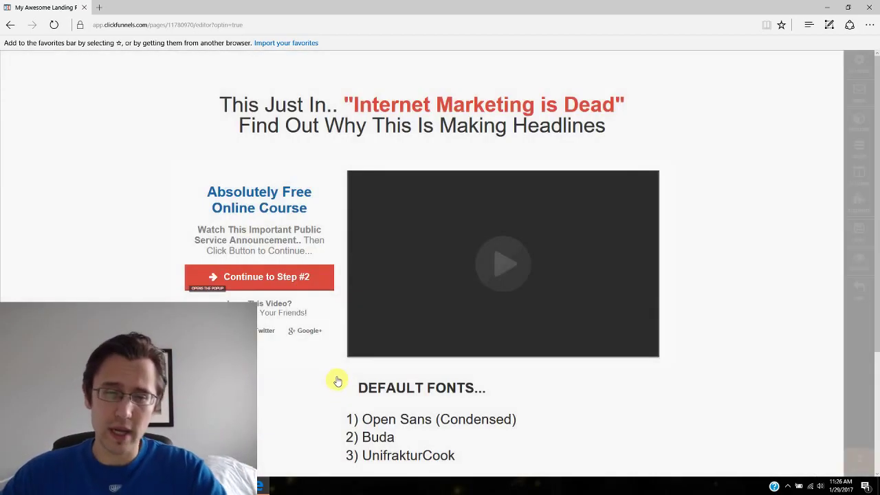
{"action": "scroll", "coordinate": [337, 379], "scroll_direction": "down", "scroll_amount": 3}
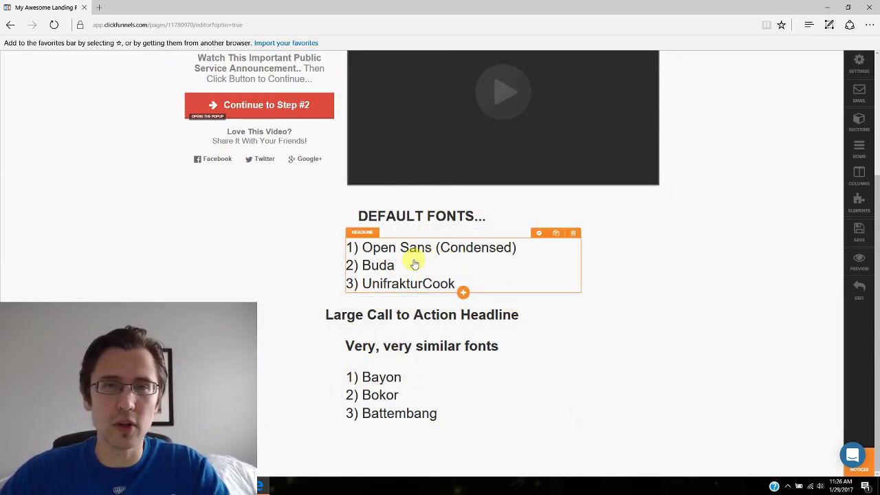
{"action": "scroll", "coordinate": [528, 342], "scroll_direction": "up", "scroll_amount": 3}
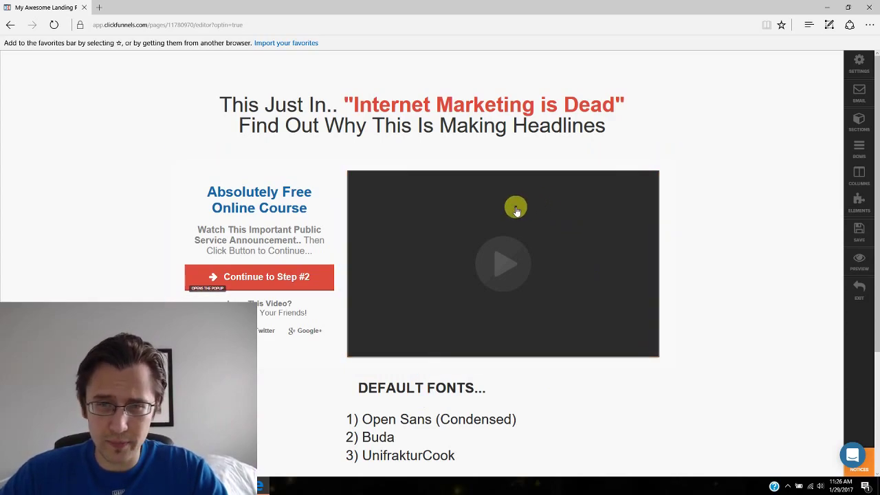
{"action": "left_click", "coordinate": [591, 211]}
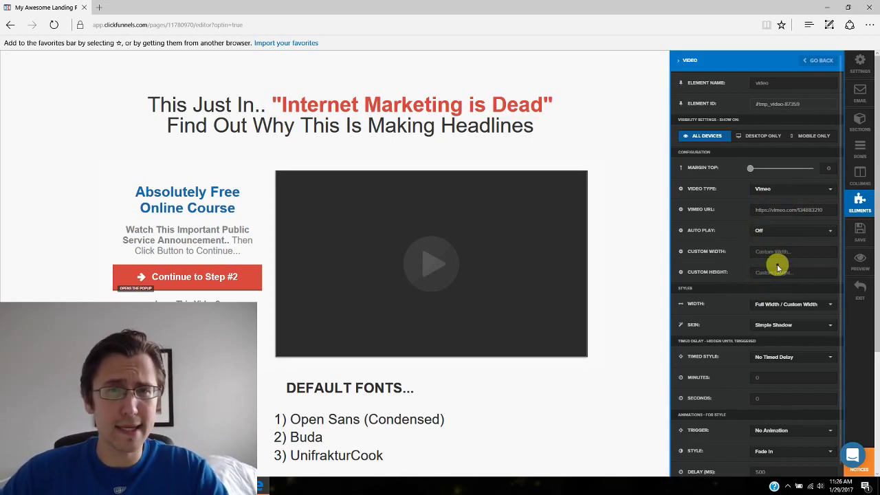
{"action": "left_click_drag", "start_coordinate": [703, 304], "coordinate": [689, 309]}
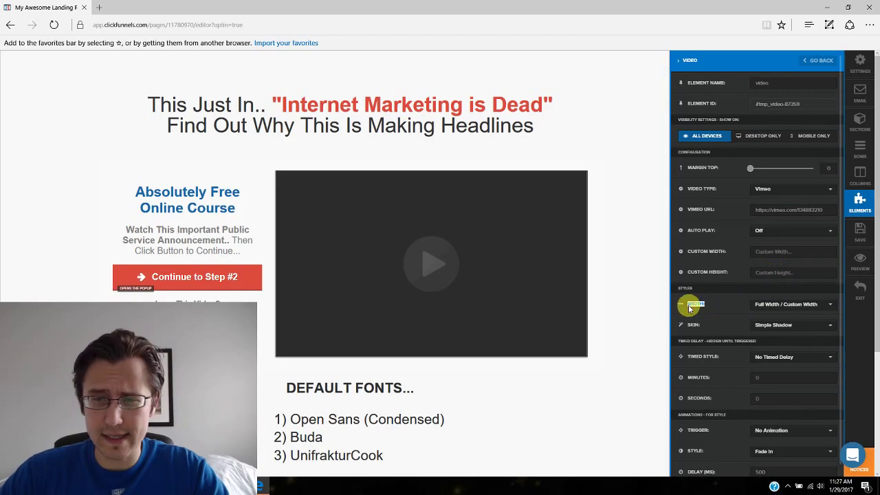
{"action": "left_click", "coordinate": [791, 304]}
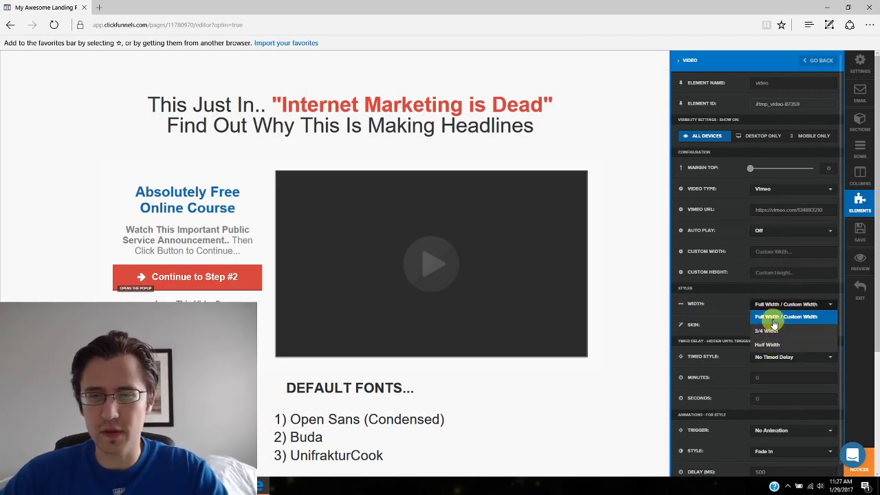
{"action": "left_click", "coordinate": [774, 320]}
{"action": "left_click", "coordinate": [772, 307]}
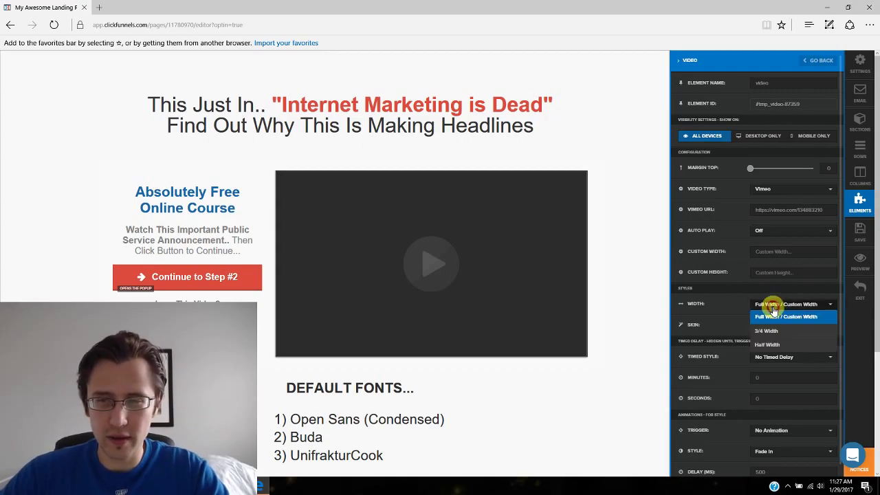
{"action": "left_click", "coordinate": [772, 336]}
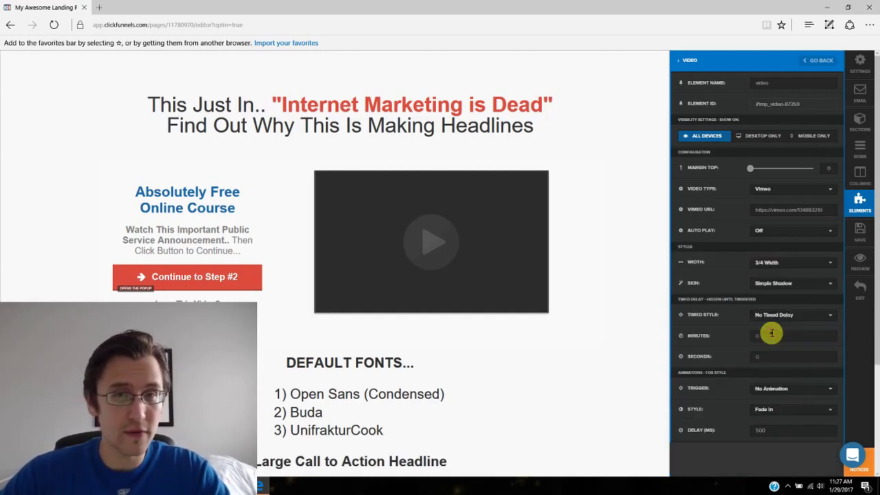
{"action": "left_click", "coordinate": [773, 263]}
{"action": "left_click", "coordinate": [770, 303]}
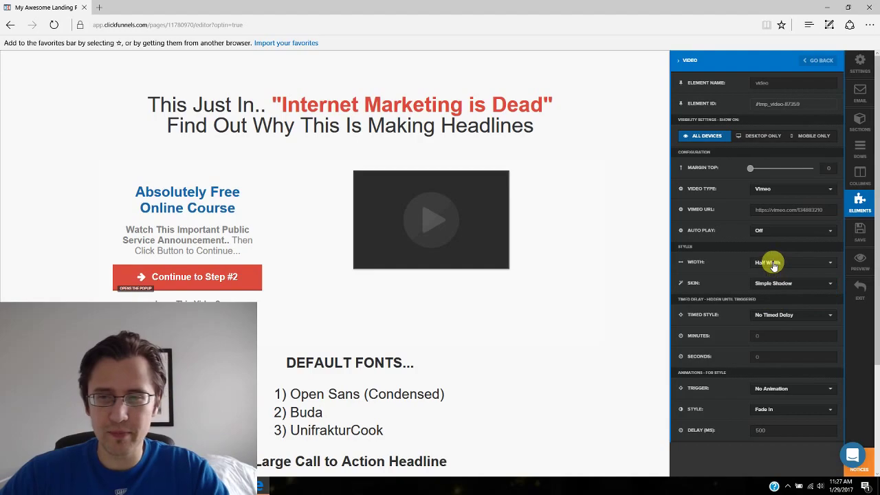
{"action": "left_click", "coordinate": [772, 264]}
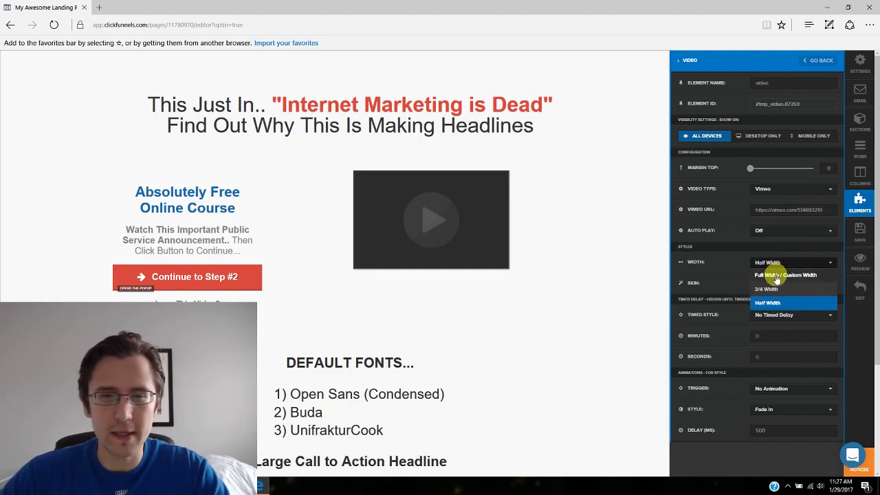
{"action": "left_click", "coordinate": [769, 275]}
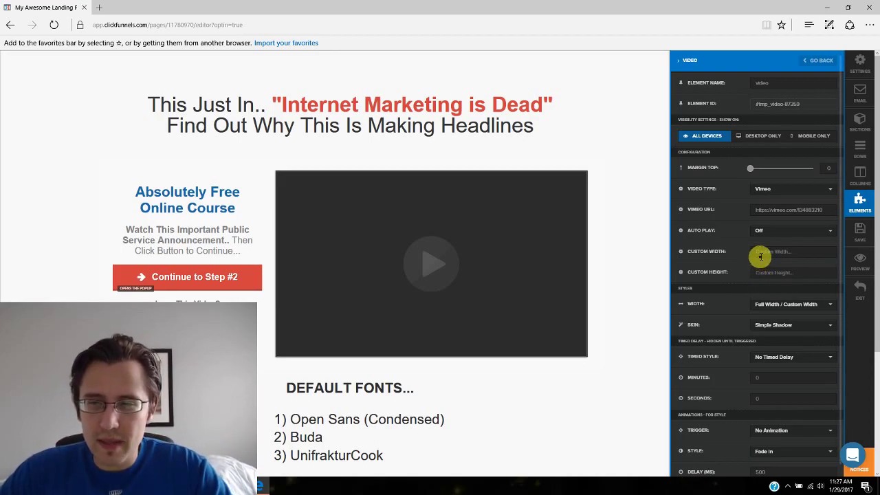
Step: Set the video's custom width and height to 1, save, and check the preview
{"action": "left_click", "coordinate": [762, 252]}
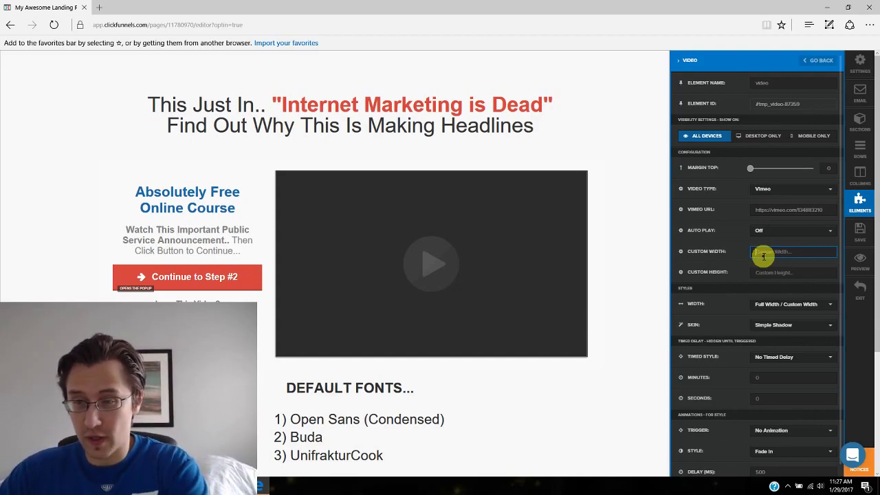
{"action": "type", "text": "1"}
{"action": "left_click", "coordinate": [772, 272]}
{"action": "type", "text": "1"}
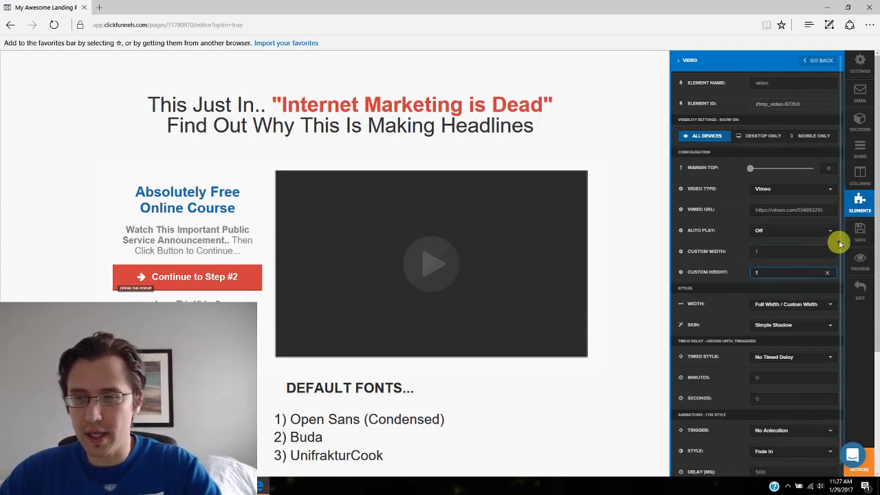
{"action": "left_click", "coordinate": [859, 232]}
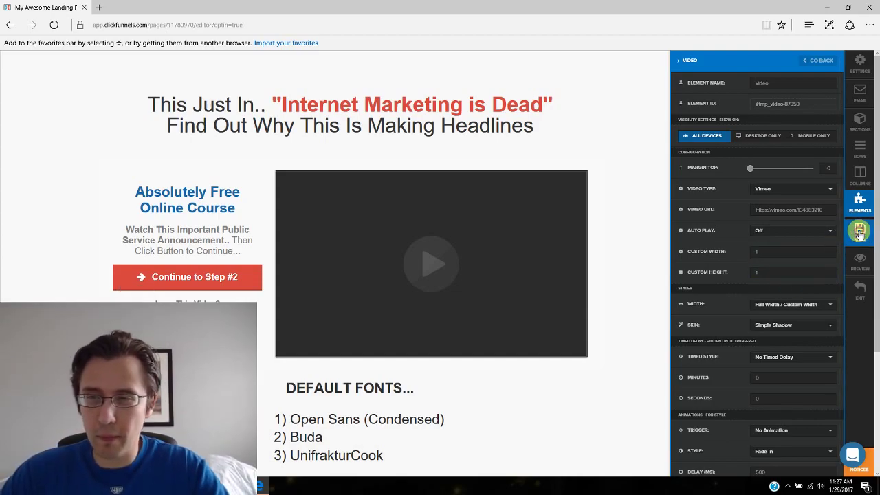
{"action": "left_click", "coordinate": [859, 265]}
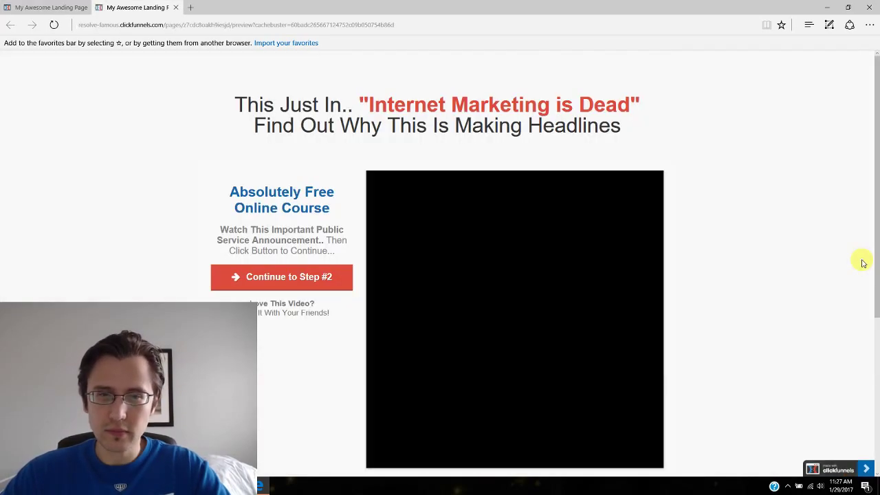
{"action": "left_click", "coordinate": [176, 8]}
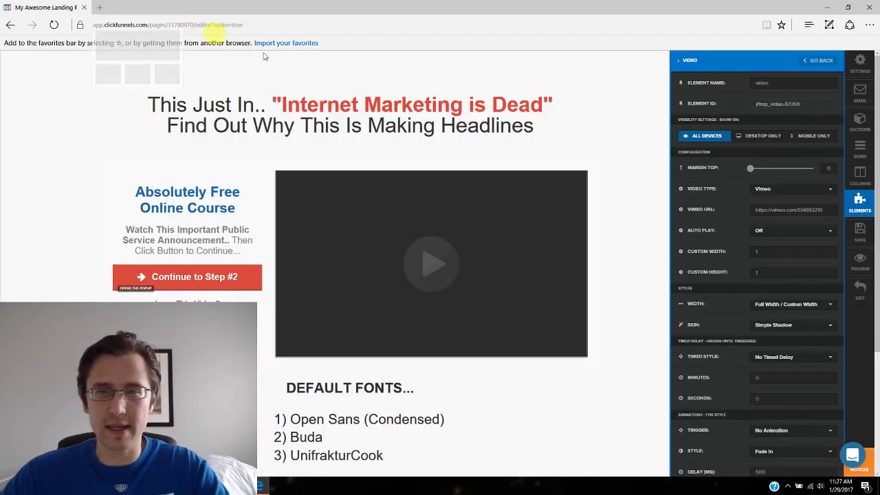
Step: Change the custom video size to 100 by 100, save, and check the preview
{"action": "left_click", "coordinate": [768, 252]}
{"action": "type", "text": "100"}
{"action": "left_click", "coordinate": [762, 272]}
{"action": "type", "text": "100"}
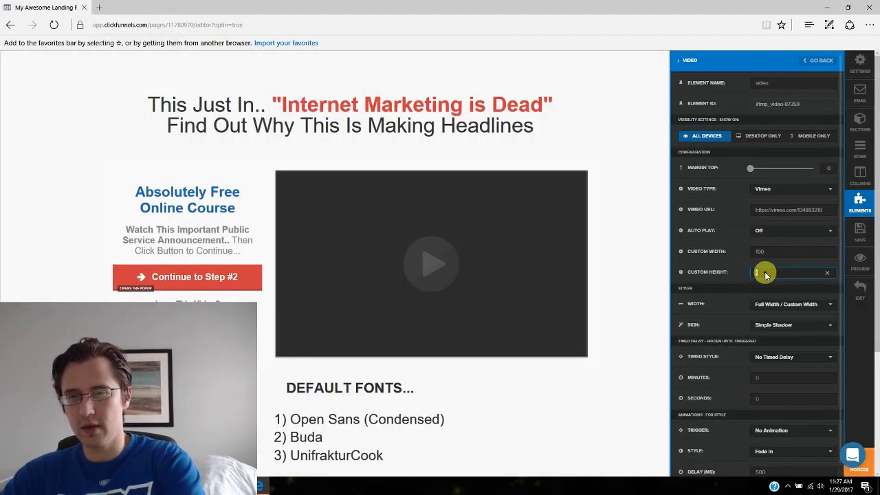
{"action": "left_click", "coordinate": [862, 244]}
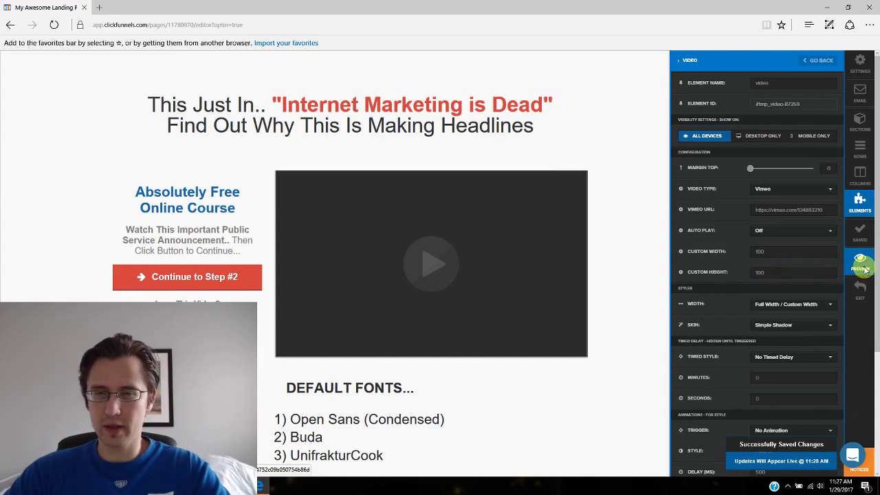
{"action": "left_click", "coordinate": [864, 270]}
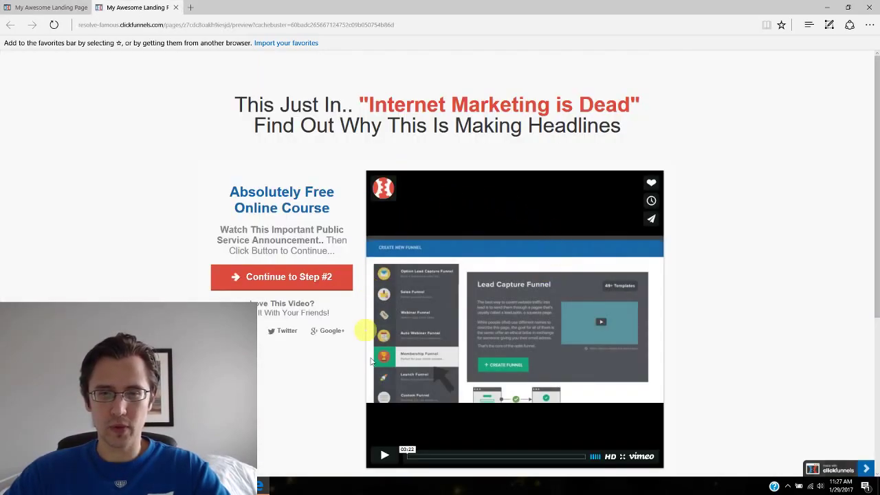
{"action": "left_click", "coordinate": [175, 8]}
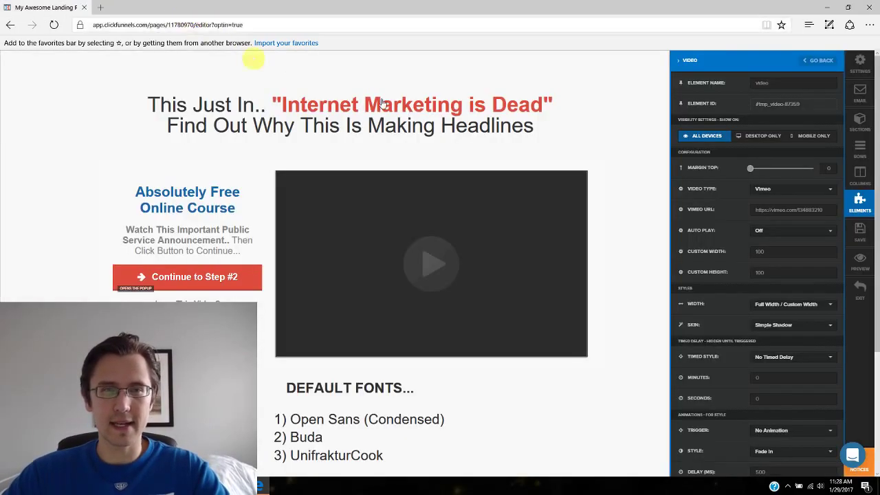
Step: Resize the video to 500 by 500, save, and check the preview
{"action": "double_click", "coordinate": [766, 251]}
{"action": "type", "text": "500"}
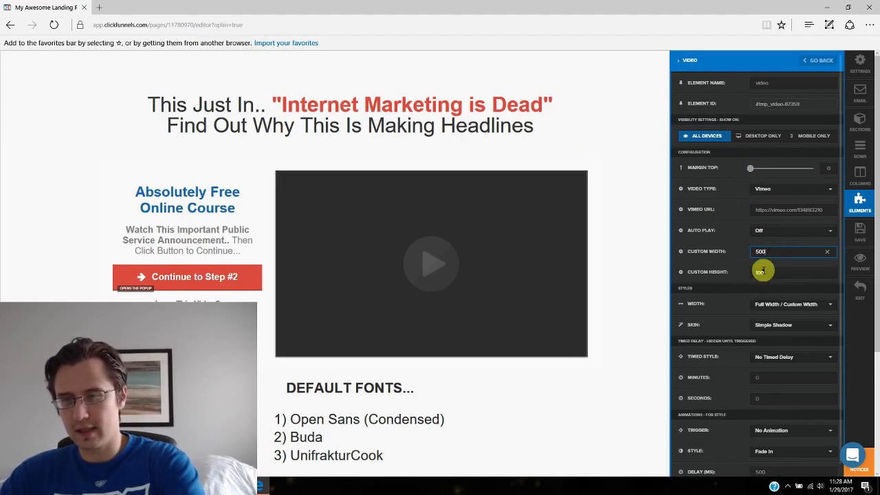
{"action": "double_click", "coordinate": [763, 272]}
{"action": "type", "text": "500"}
{"action": "left_click", "coordinate": [860, 233]}
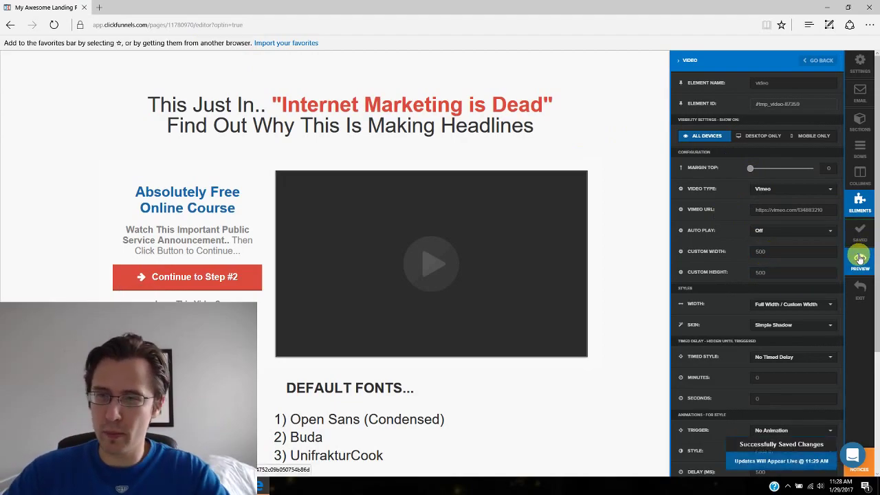
{"action": "left_click", "coordinate": [859, 257]}
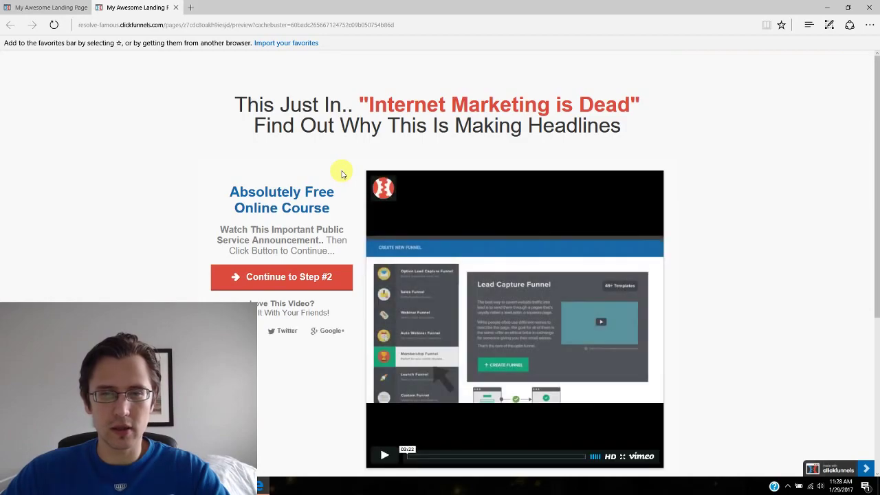
{"action": "left_click", "coordinate": [175, 8]}
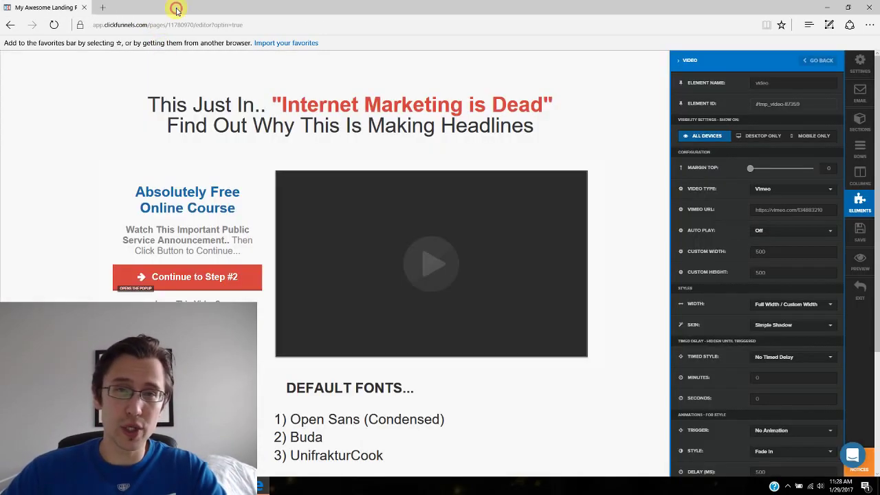
Step: Set the video's custom width to 100 and height to 60, save, and preview
{"action": "double_click", "coordinate": [769, 275]}
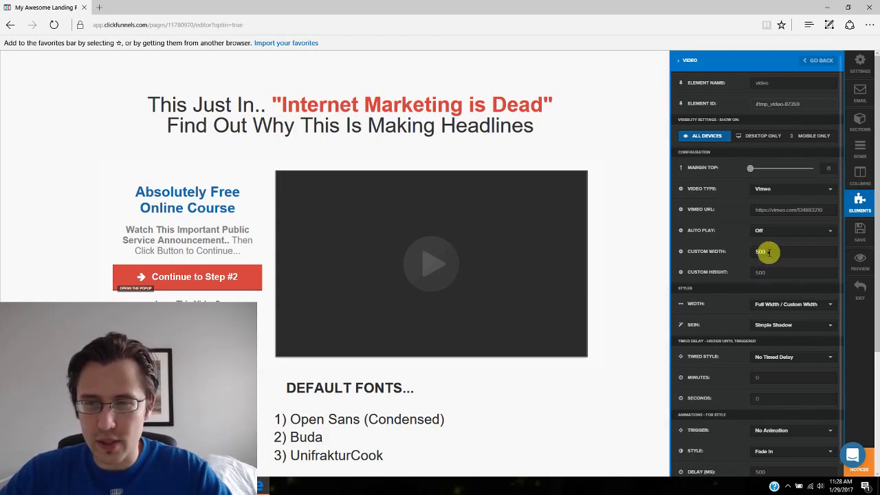
{"action": "double_click", "coordinate": [764, 252]}
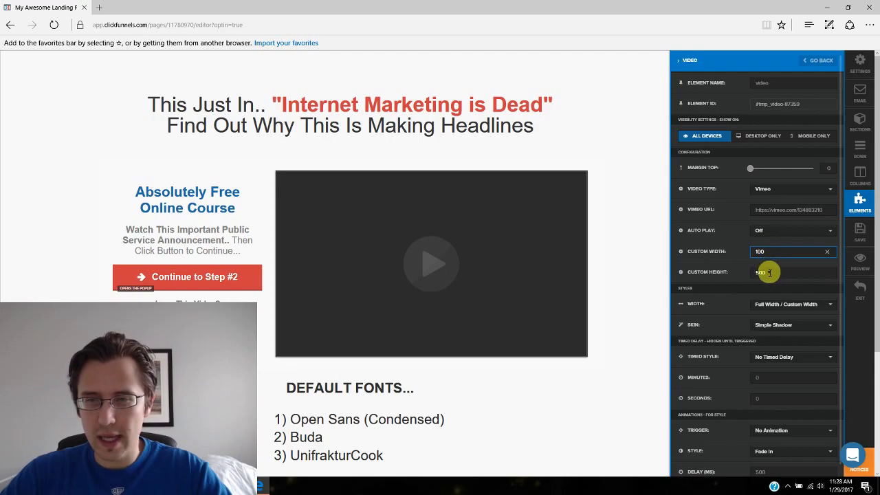
{"action": "double_click", "coordinate": [767, 273]}
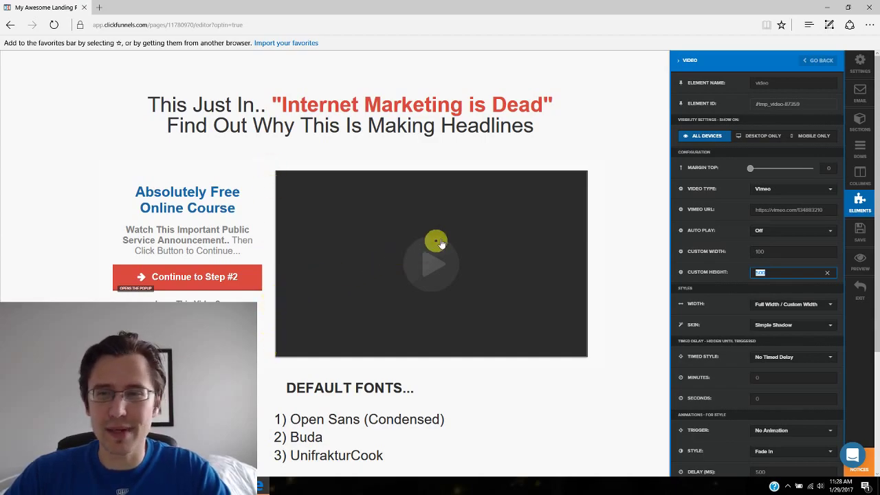
{"action": "left_click", "coordinate": [860, 232]}
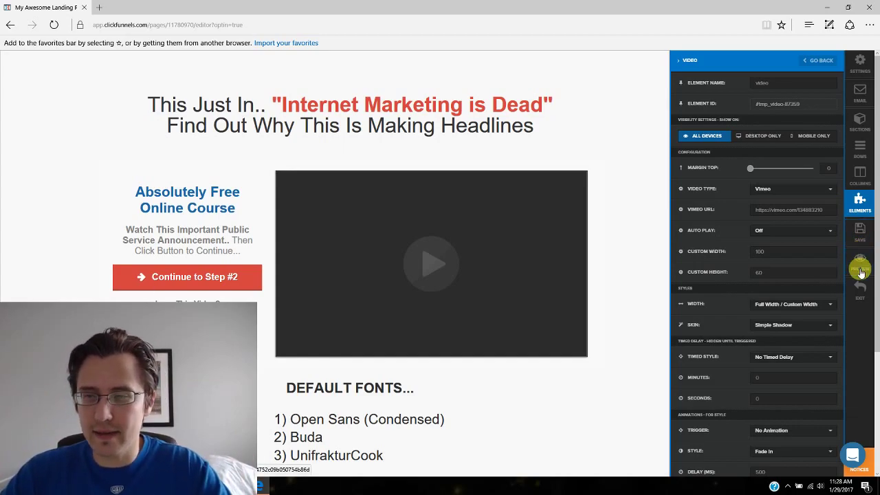
{"action": "left_click", "coordinate": [859, 261]}
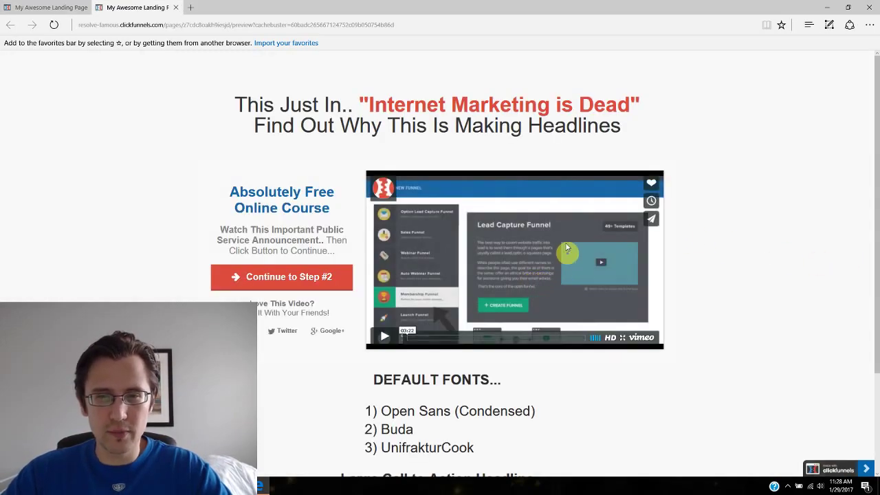
{"action": "left_click", "coordinate": [176, 7]}
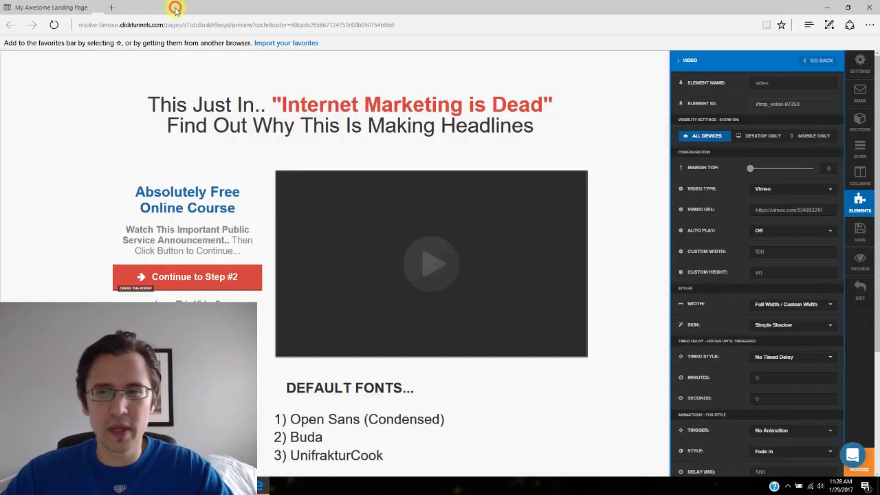
Step: Widen the video to 110, then 150, saving and previewing after each change
{"action": "double_click", "coordinate": [775, 252]}
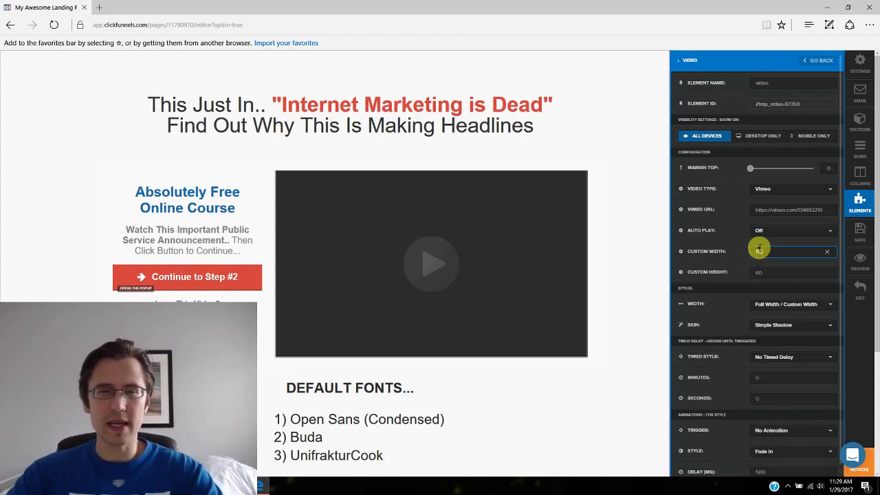
{"action": "left_click", "coordinate": [859, 232]}
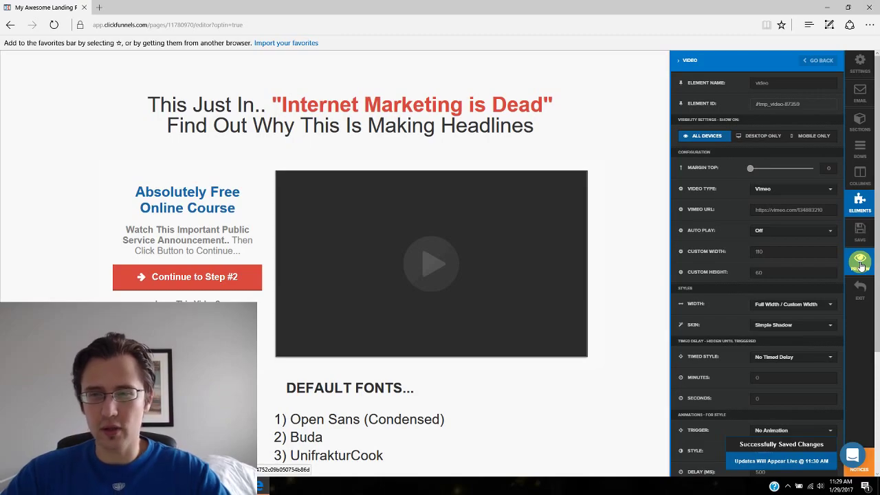
{"action": "left_click", "coordinate": [860, 263]}
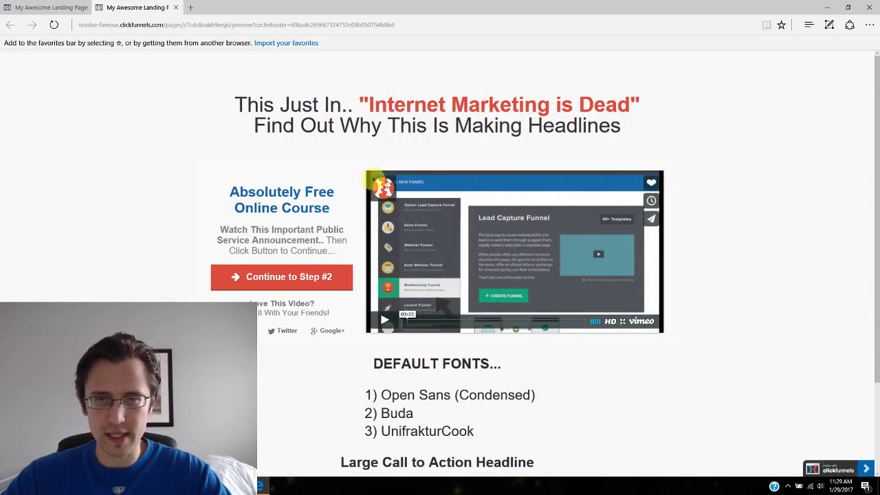
{"action": "left_click", "coordinate": [175, 7]}
{"action": "double_click", "coordinate": [777, 252]}
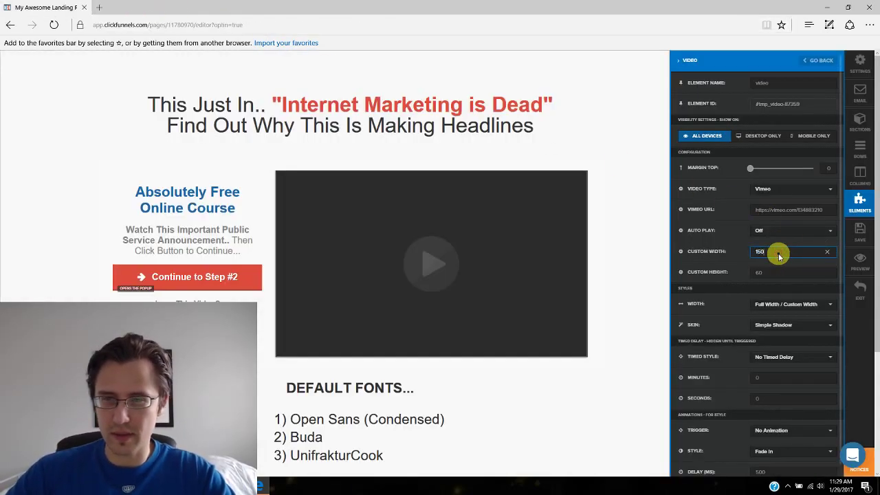
{"action": "left_click", "coordinate": [860, 232]}
{"action": "left_click", "coordinate": [860, 263]}
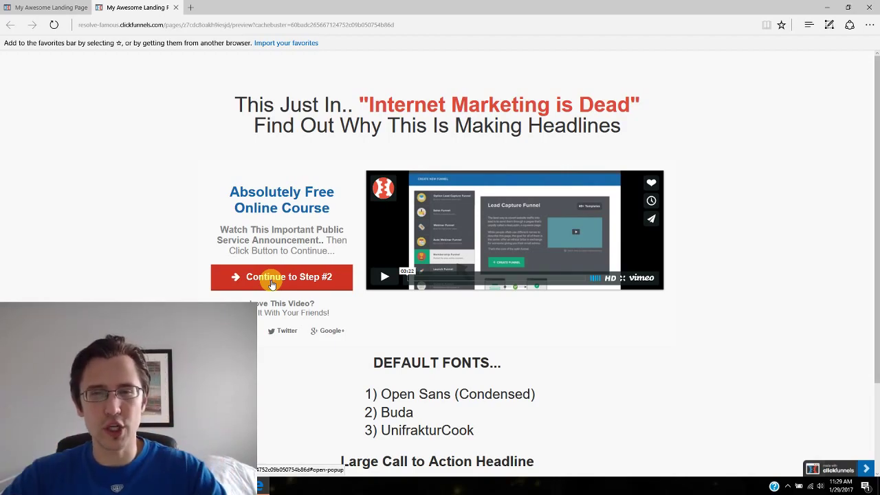
Step: Delete the video's Custom Width and Custom Height values, then deselect the video
{"action": "left_click", "coordinate": [176, 8]}
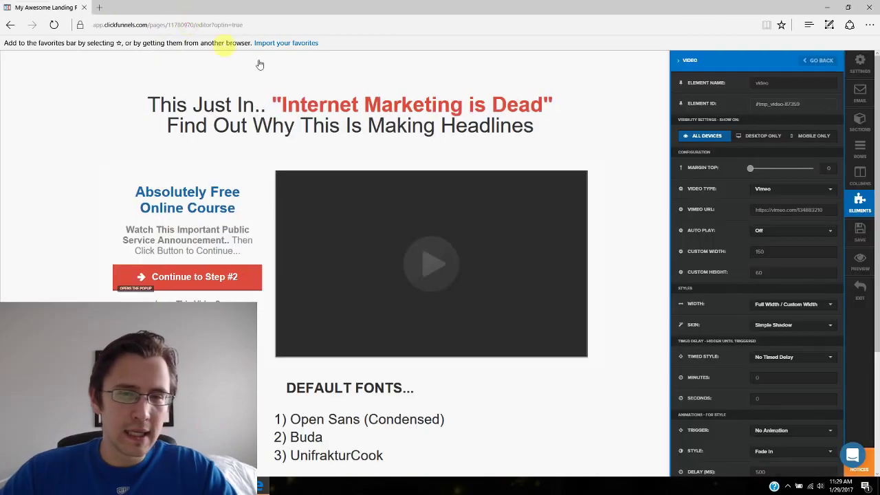
{"action": "double_click", "coordinate": [775, 252]}
{"action": "key", "text": "BackSpace"}
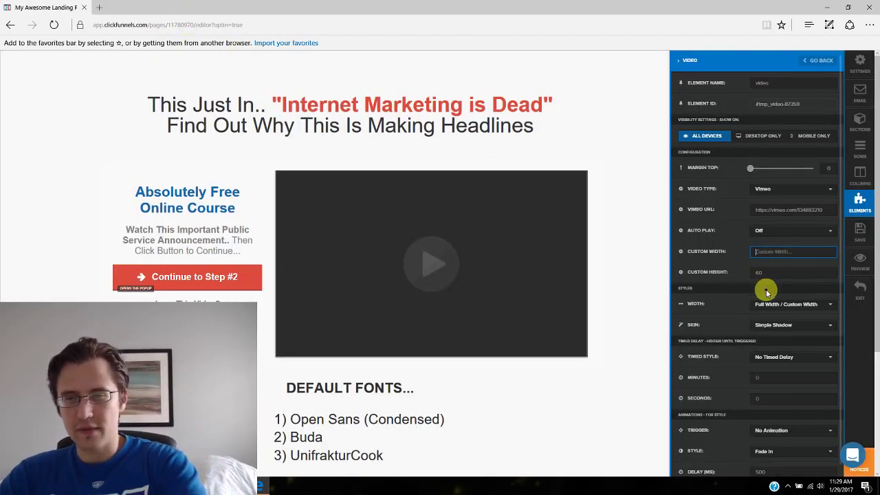
{"action": "double_click", "coordinate": [765, 272]}
{"action": "key", "text": "BackSpace"}
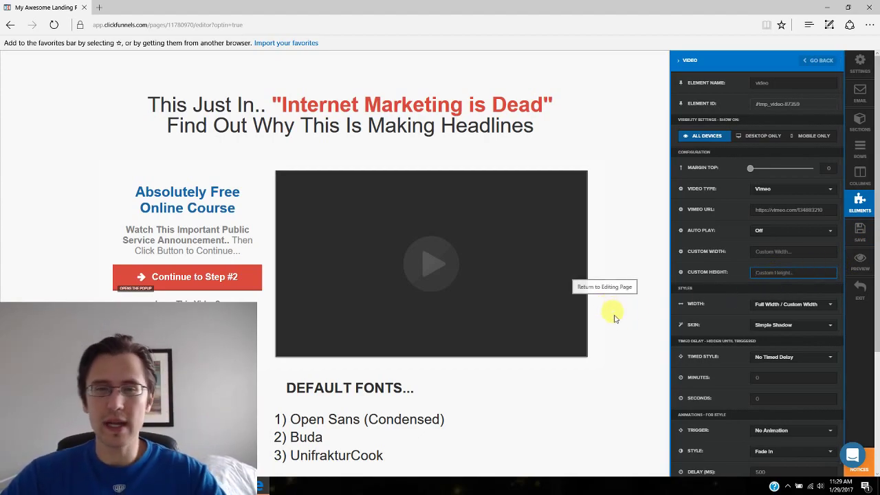
{"action": "left_click", "coordinate": [639, 301]}
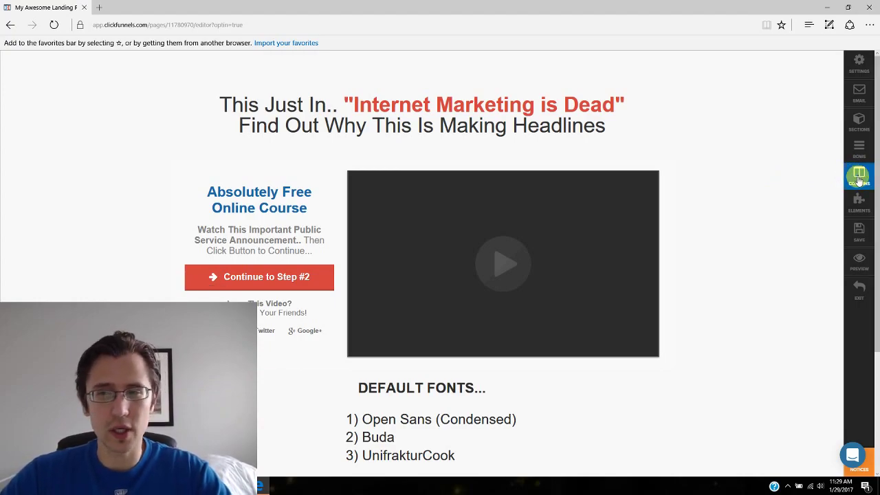
Step: Try 200 and 144 left/right padding on the right column, reset it to 0, and save
{"action": "left_click", "coordinate": [859, 180]}
{"action": "left_click", "coordinate": [748, 235]}
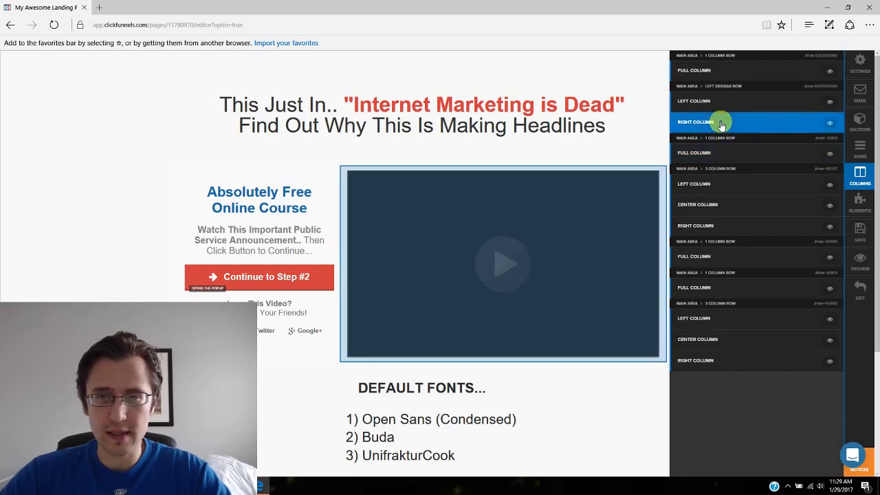
{"action": "left_click", "coordinate": [726, 125]}
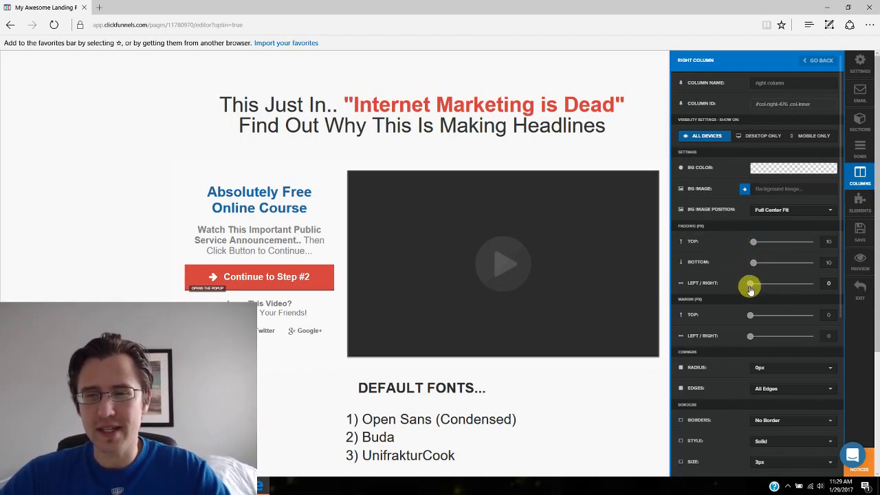
{"action": "left_click_drag", "start_coordinate": [751, 288], "coordinate": [833, 282]}
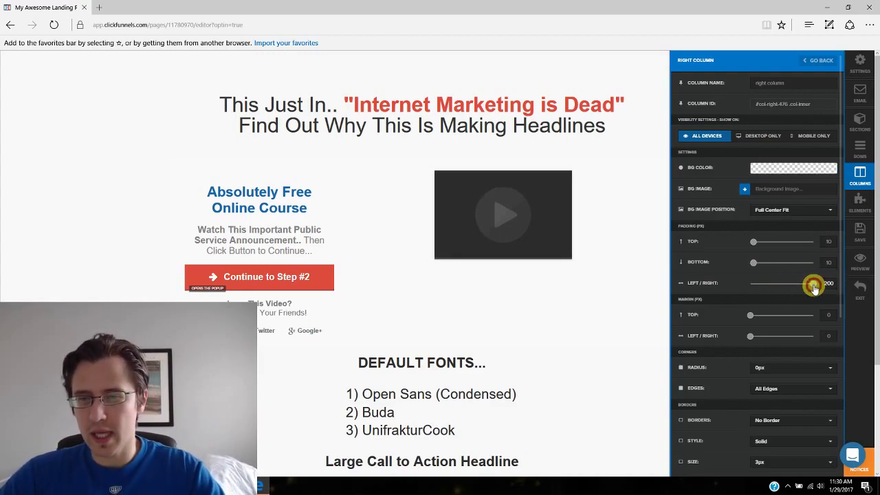
{"action": "left_click_drag", "start_coordinate": [811, 283], "coordinate": [729, 290]}
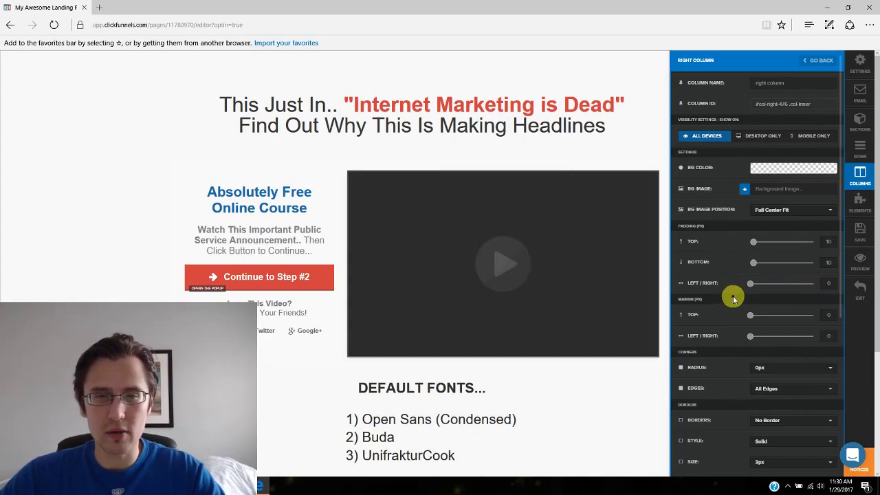
{"action": "mouse_move", "coordinate": [750, 285]}
{"action": "left_mouse_down"}
{"action": "mouse_move", "coordinate": [795, 286]}
{"action": "mouse_move", "coordinate": [738, 286]}
{"action": "left_mouse_up"}
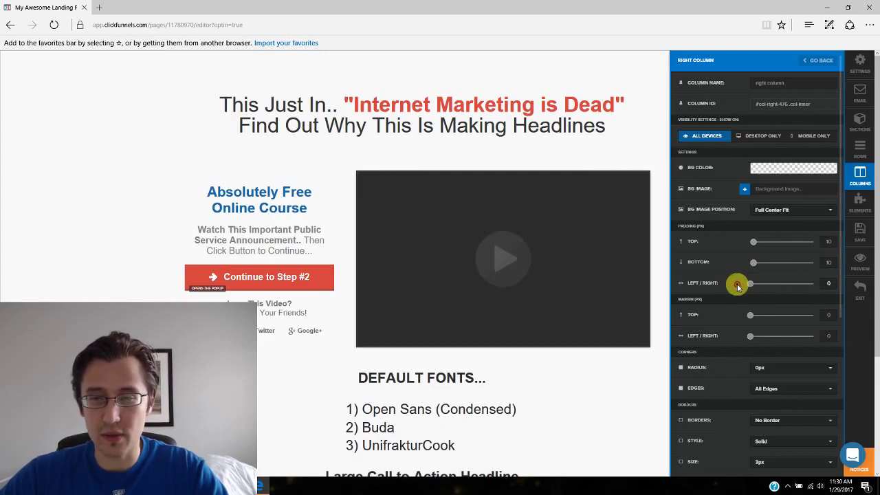
{"action": "left_click", "coordinate": [860, 234]}
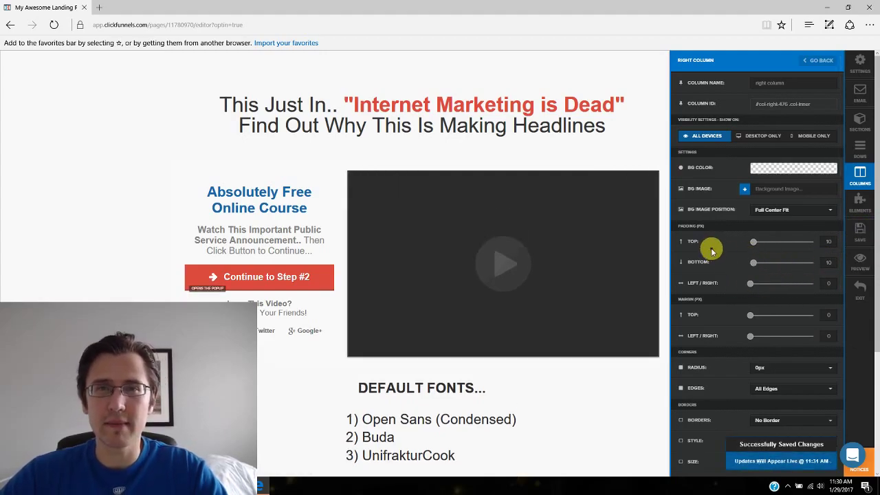